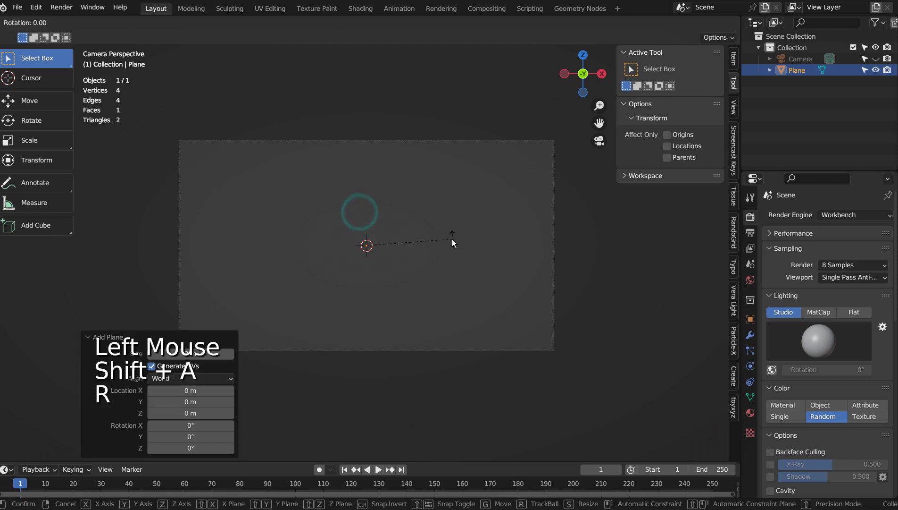
Rotate the plane 90° about X and scale it about 3.915 overall and about 1.71 along X to fill the camera frame
key(Return)
key(s)
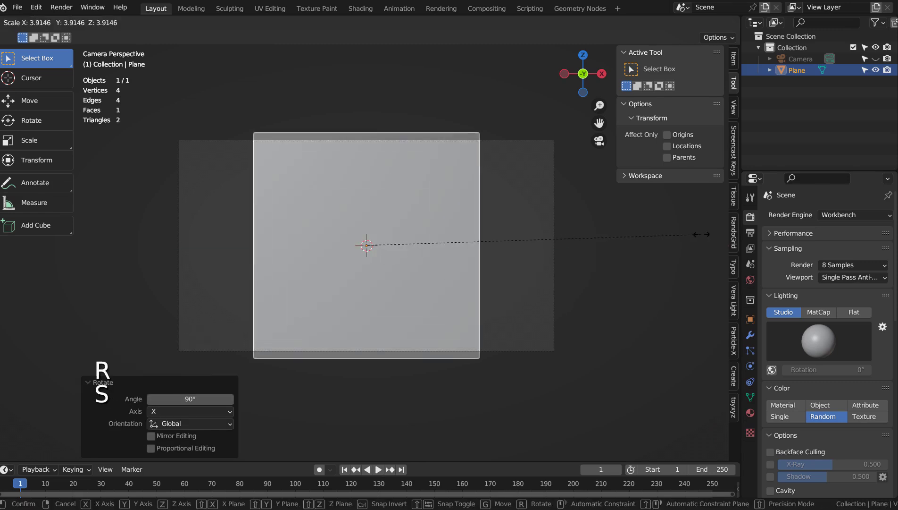
click(702, 234)
key(s)
key(x)
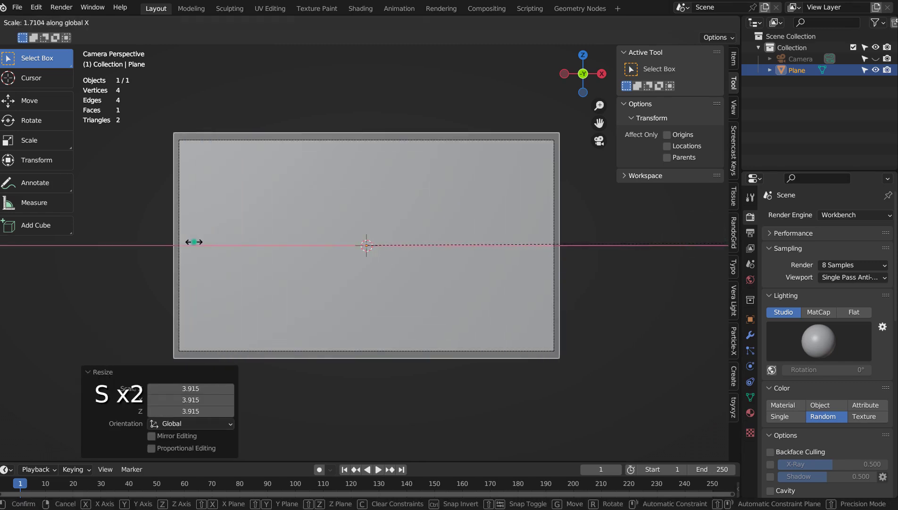
click(191, 241)
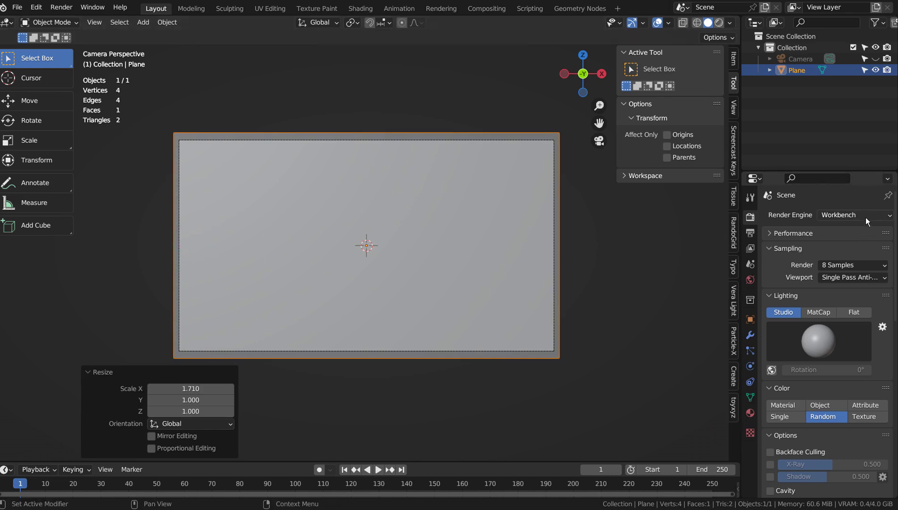
Change the render engine to Eevee and switch to the Texture Paint workspace with the plane seen through the camera
click(840, 215)
click(839, 226)
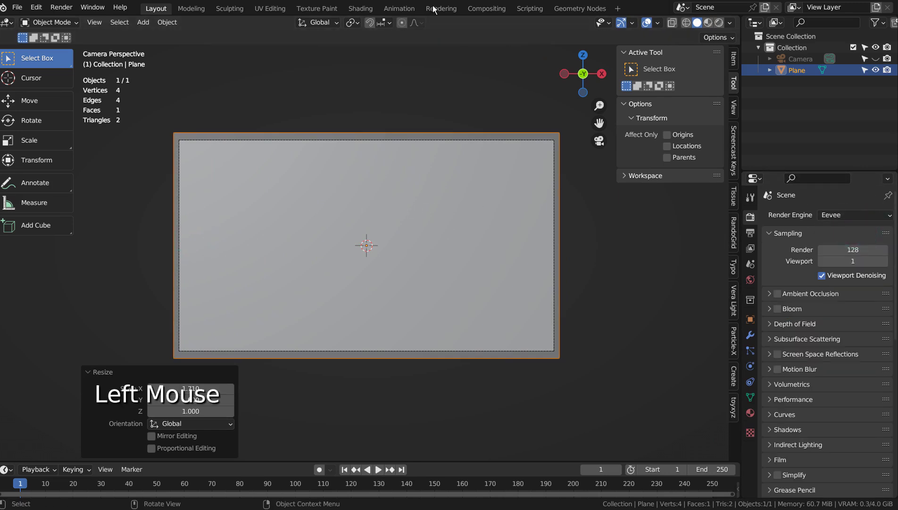
click(323, 9)
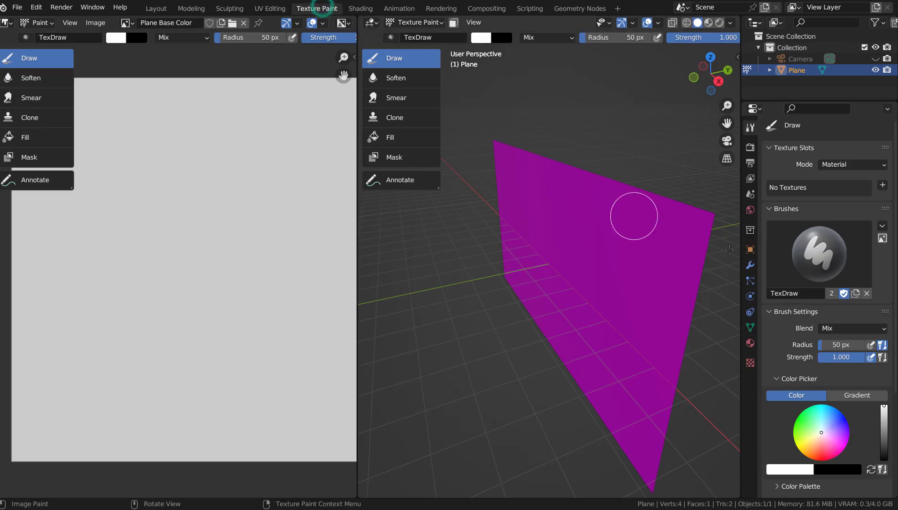
key(KP_0)
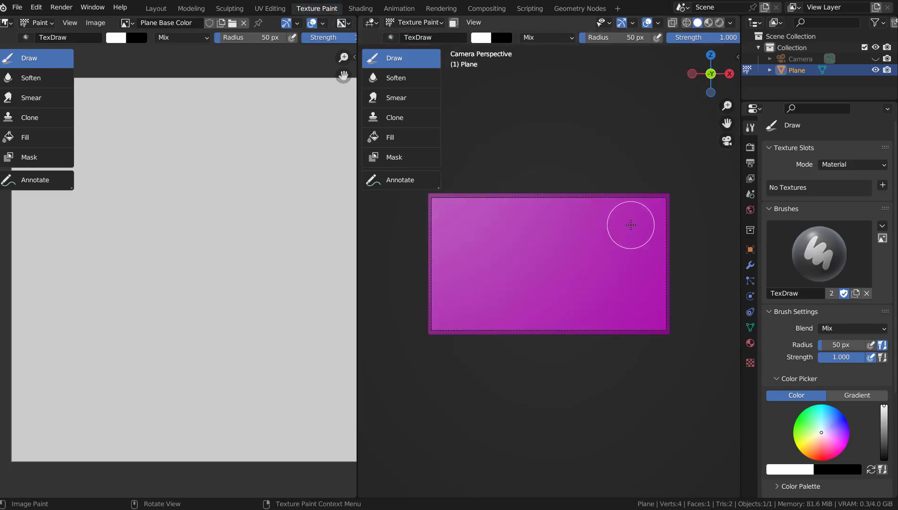
Enlarge the brush radius to 125 px and add a 1024 × 1024 px Plane Base Color paint slot filled with white
key(f)
click(631, 208)
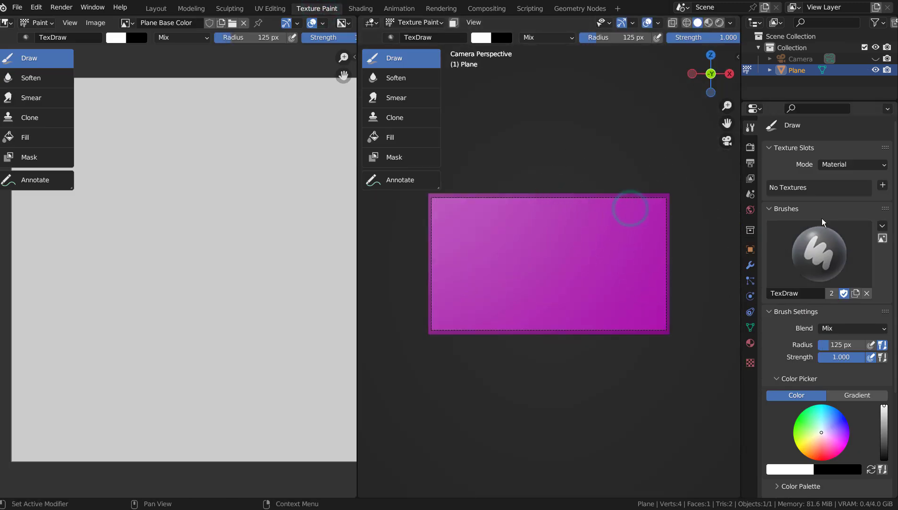
click(883, 185)
click(865, 196)
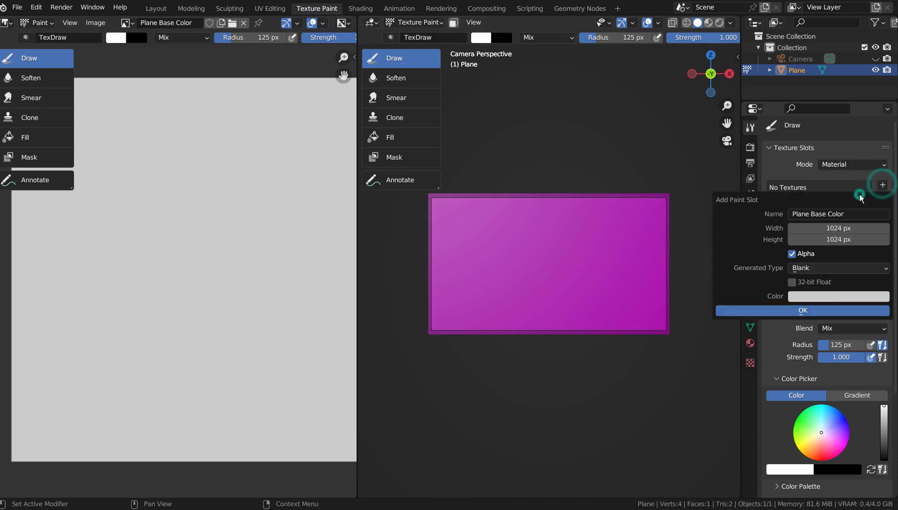
click(825, 296)
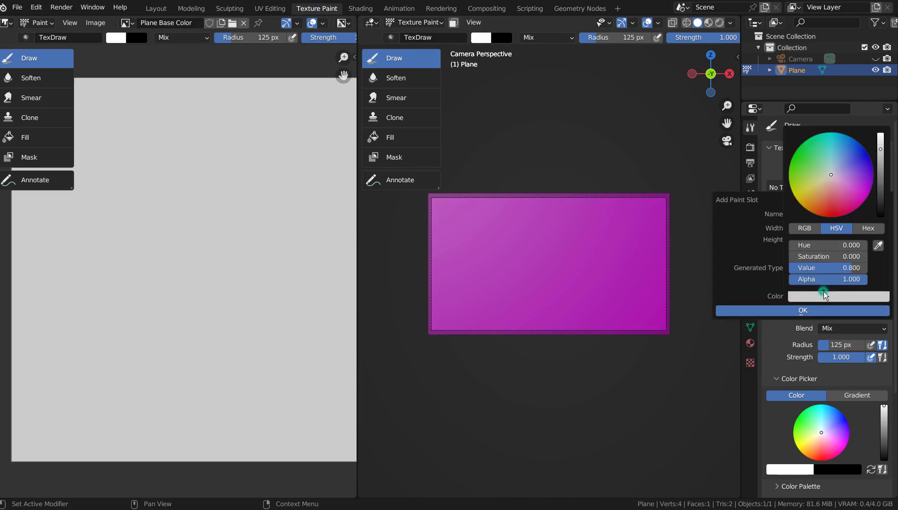
click(881, 153)
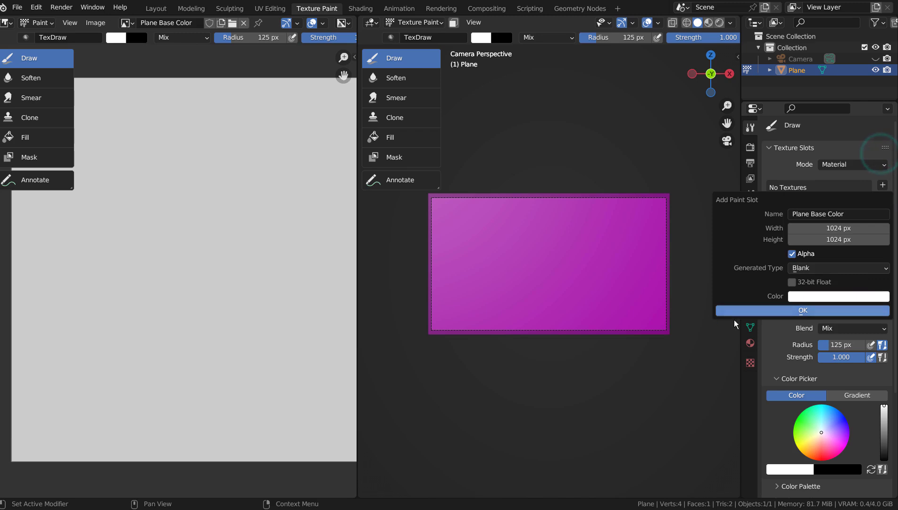
click(764, 310)
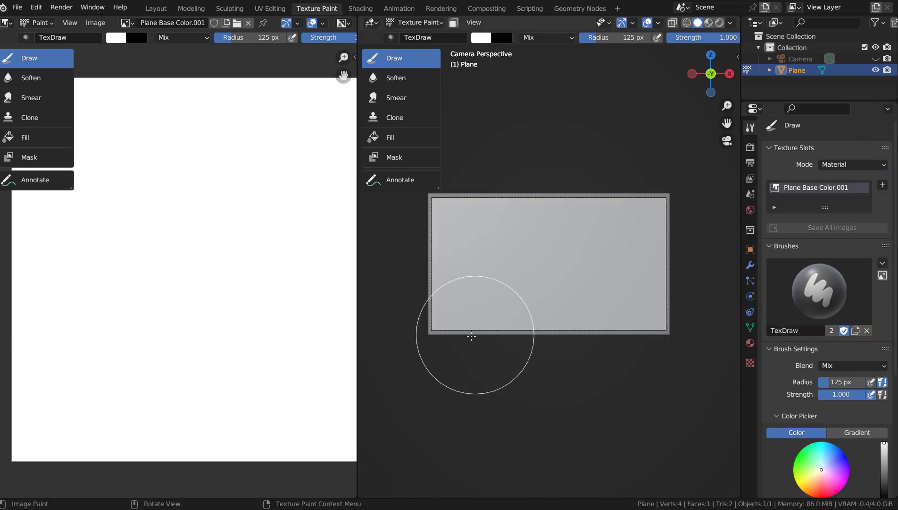
Set the brush radius to 77 px and the paint colour to bright green, undoing the test strokes
key(f)
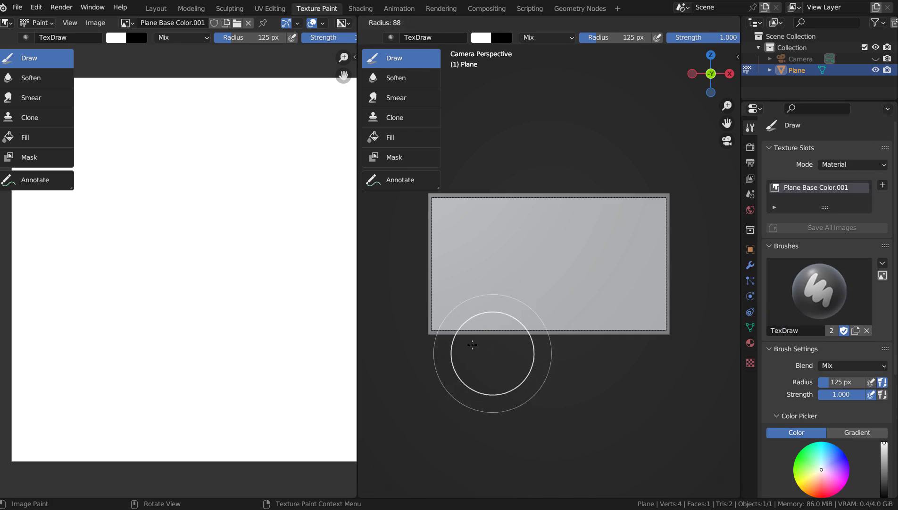
click(470, 344)
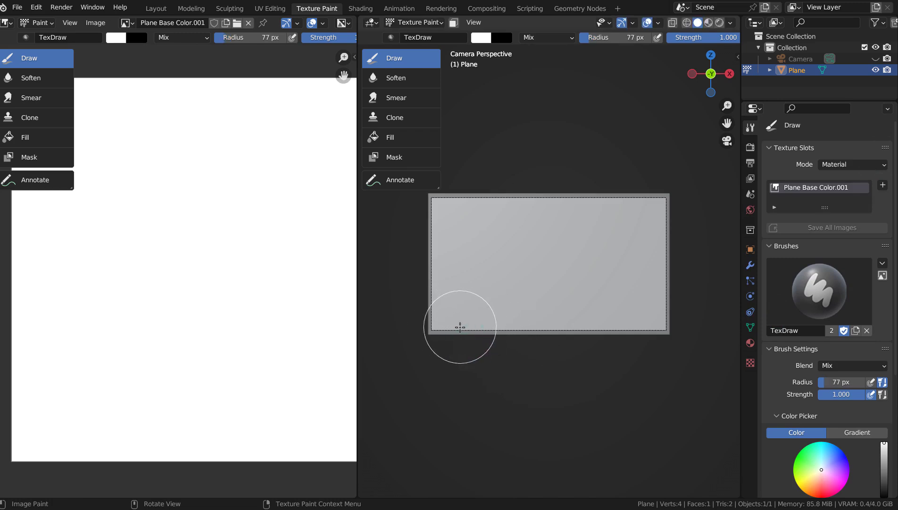
click(490, 291)
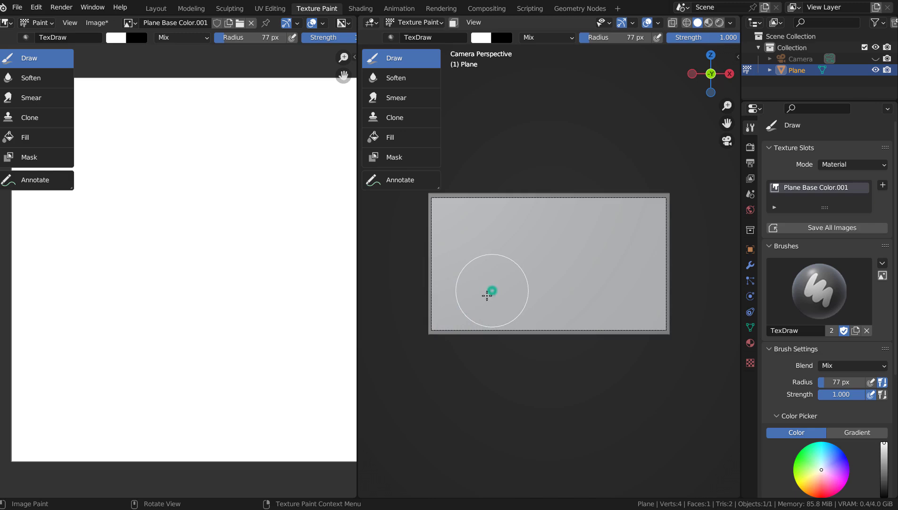
key(ctrl+z)
click(182, 252)
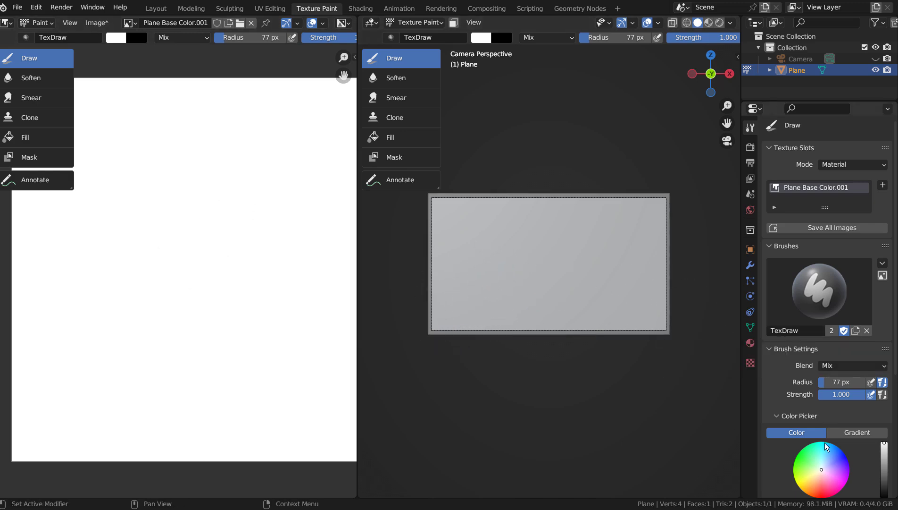
click(809, 460)
drag(490, 303, 538, 265)
key(ctrl+z)
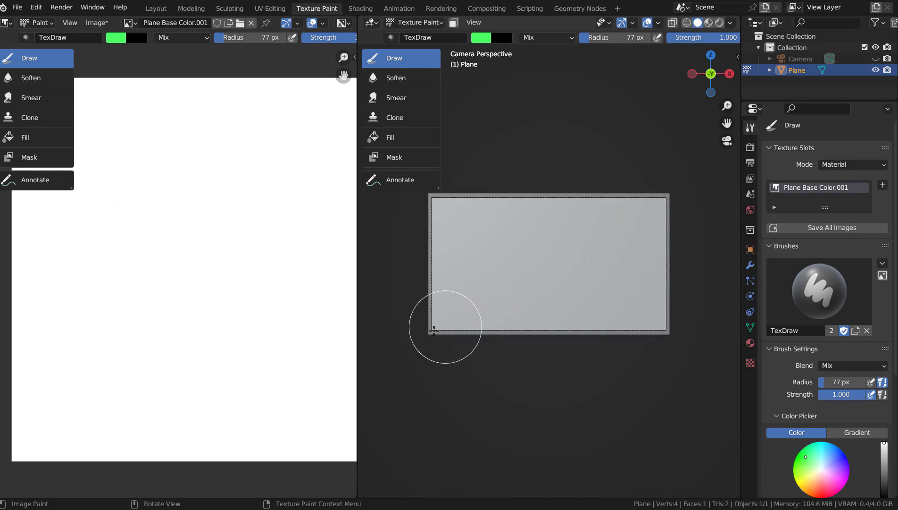
Paint a green head-and-shoulders silhouette on the plane and render the image
mouse_move(434, 329)
mouse_down()
mouse_move(489, 282)
mouse_move(528, 218)
mouse_move(574, 212)
mouse_move(578, 233)
mouse_move(551, 273)
mouse_move(578, 331)
mouse_move(474, 323)
mouse_move(547, 236)
mouse_move(539, 317)
mouse_move(520, 347)
mouse_move(458, 385)
mouse_up()
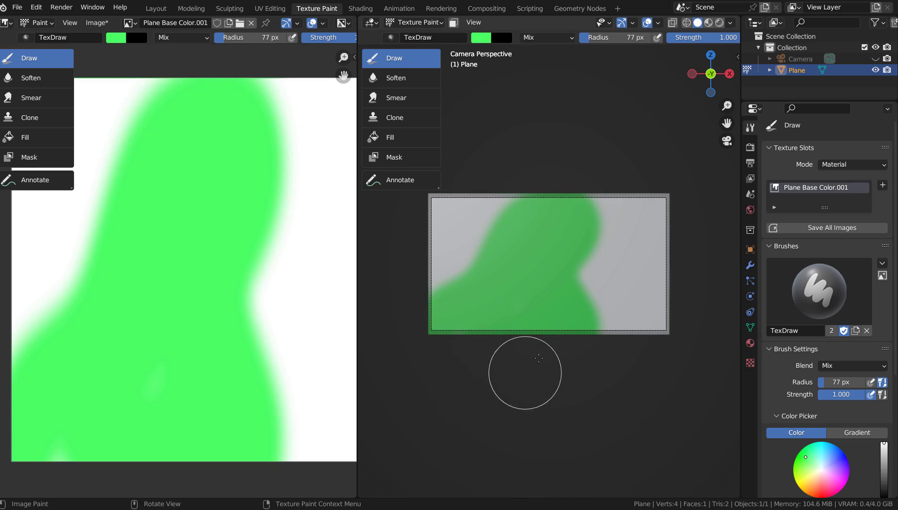
click(564, 320)
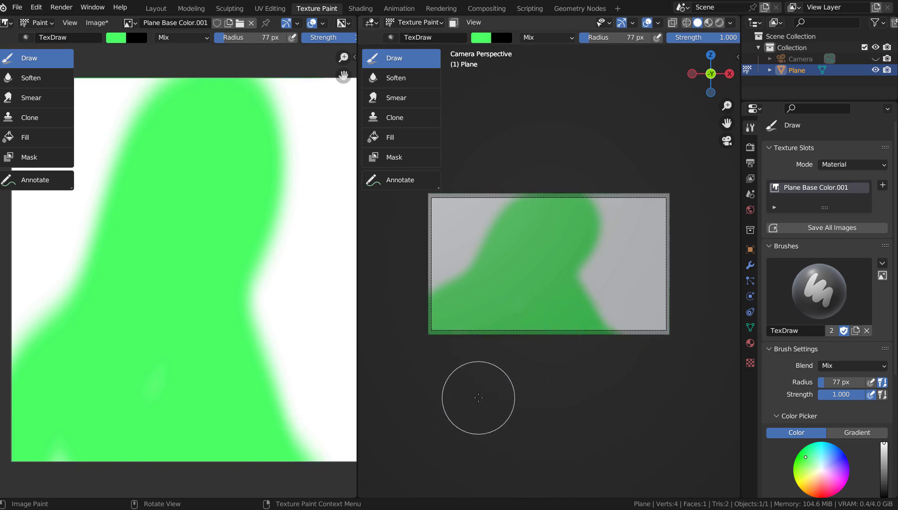
key(F12)
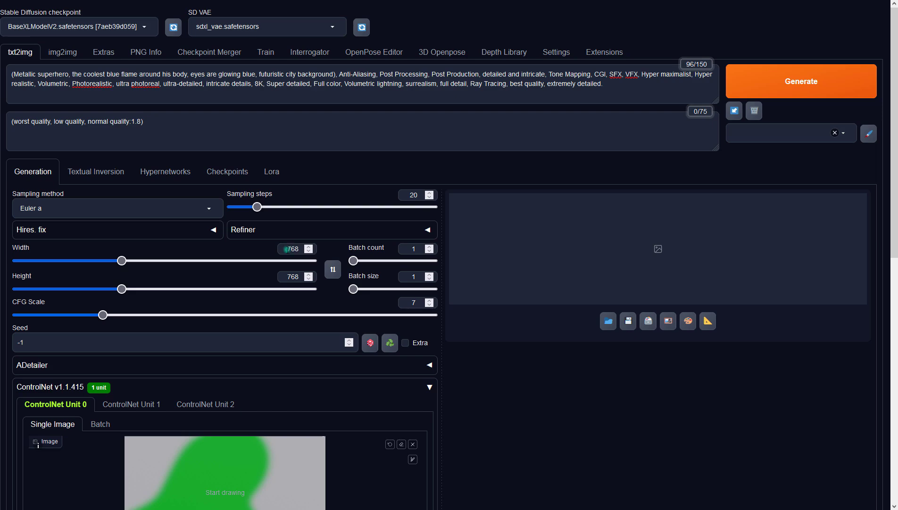
In the Stable Diffusion web UI, set the txt2img output width to 1366
double_click(290, 248)
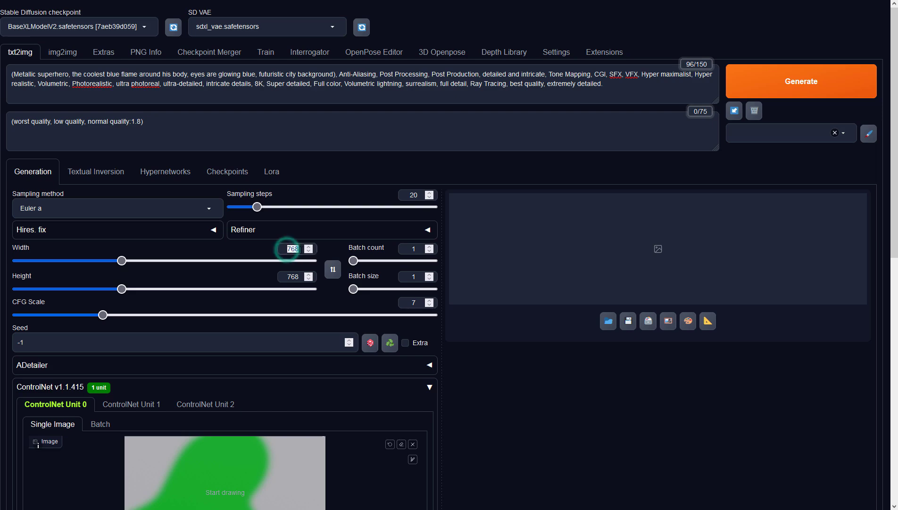
text(1366)
click(530, 126)
Set ControlNet Unit 0 to the Depth control type with preprocessor none and the sai_xl_depth_256lora model
scroll(495, 204, down, 8)
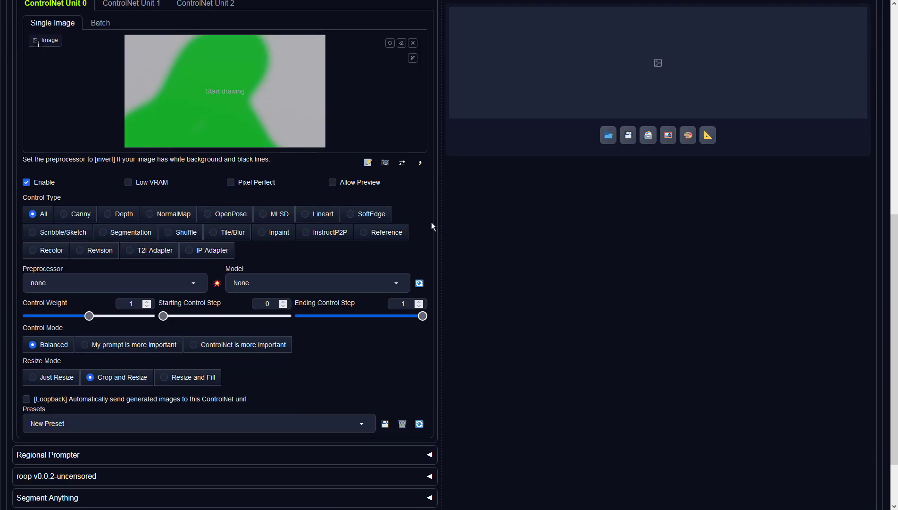
click(109, 215)
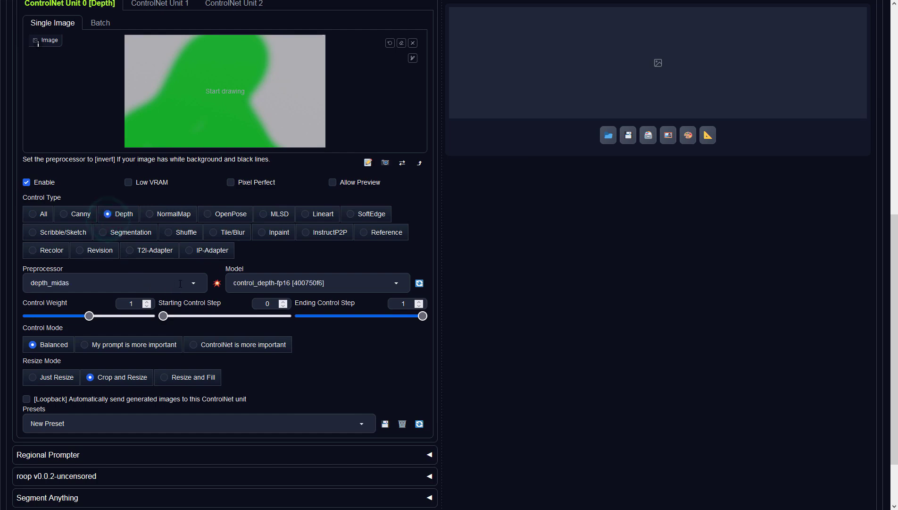
click(196, 282)
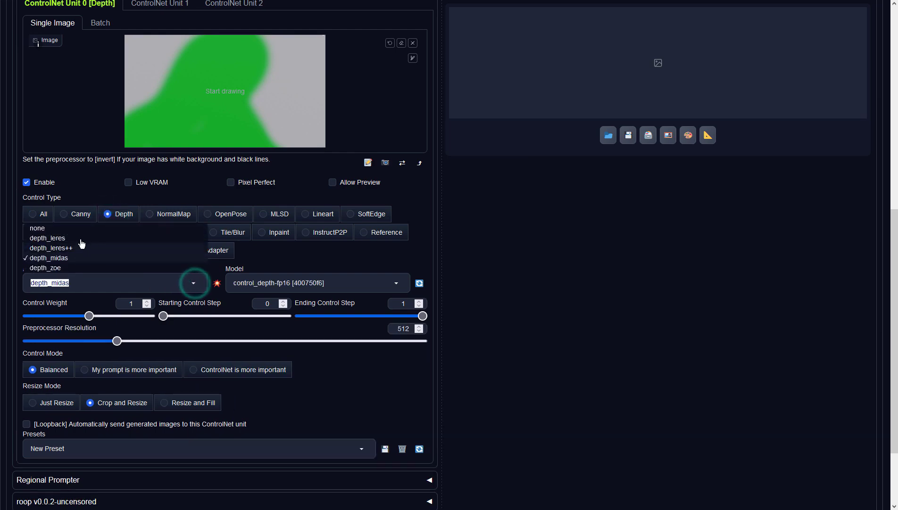
click(72, 228)
click(302, 282)
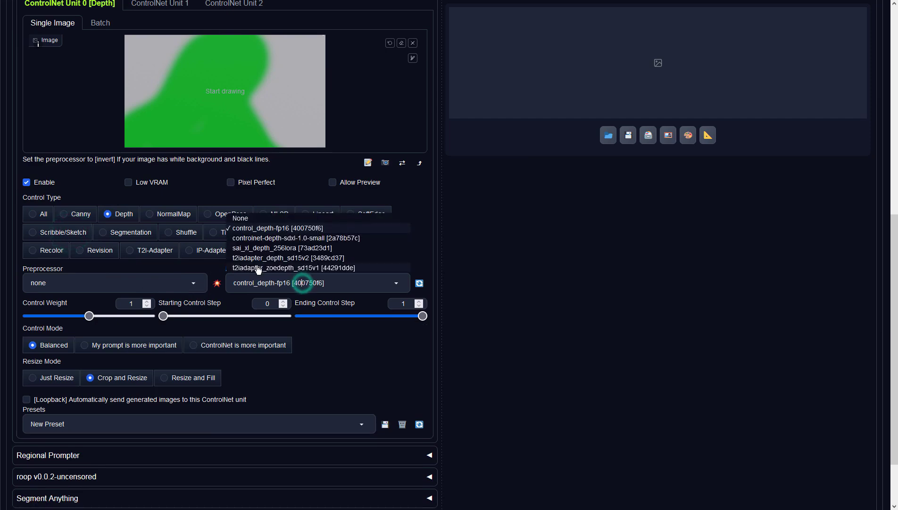
click(246, 248)
Generate the superhero image from the prompt and silhouette, and inspect the result at full size
scroll(554, 275, up, 8)
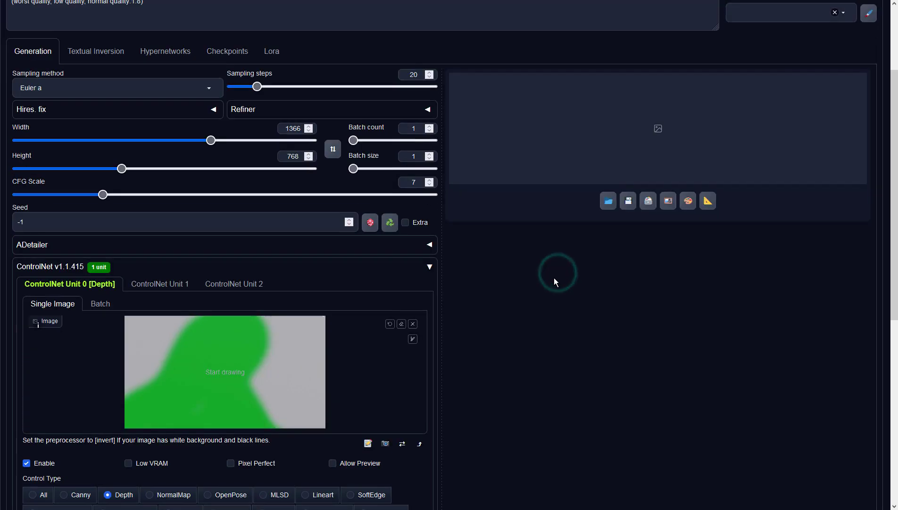
click(789, 76)
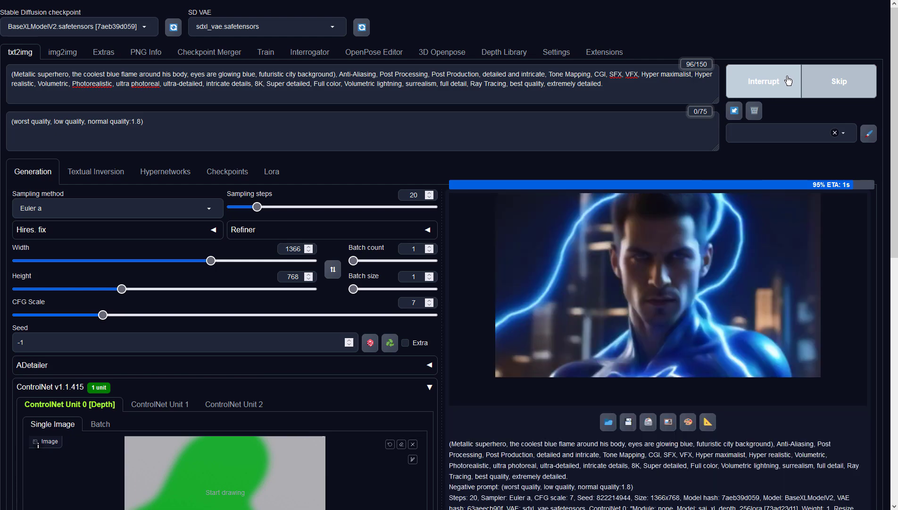
click(728, 259)
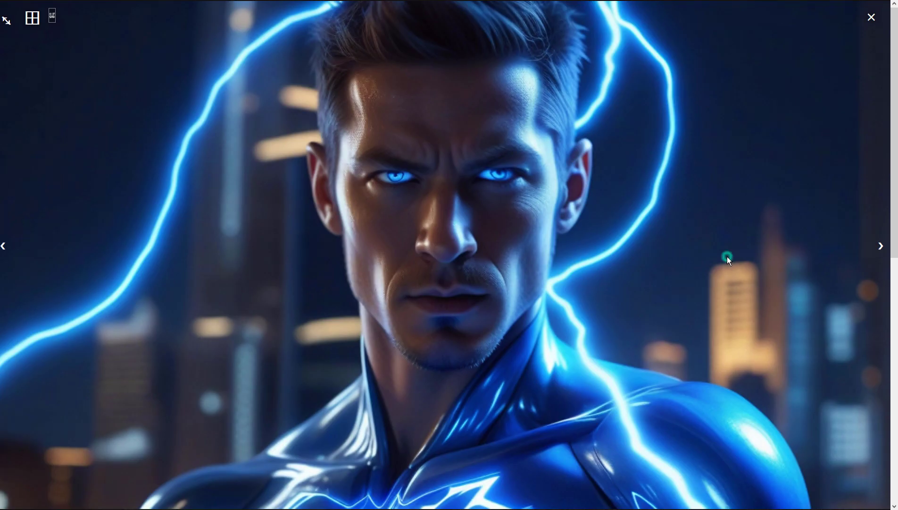
click(677, 263)
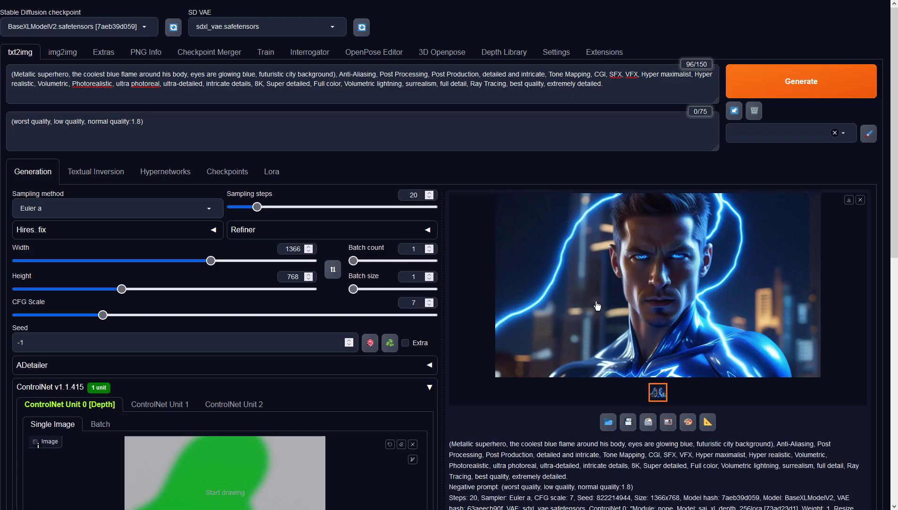
Compare the result with the ControlNet silhouette, generate another superhero image and inspect it at full size
scroll(287, 333, down, 3)
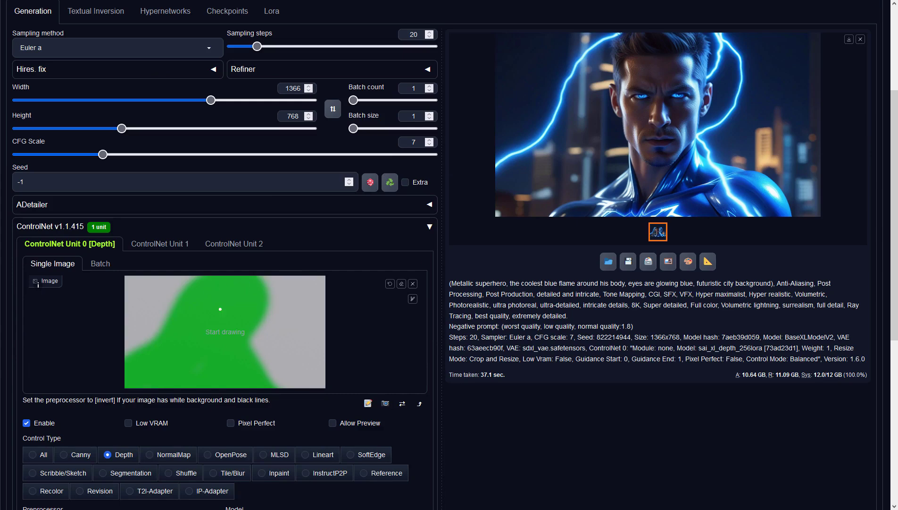
scroll(205, 305, up, 3)
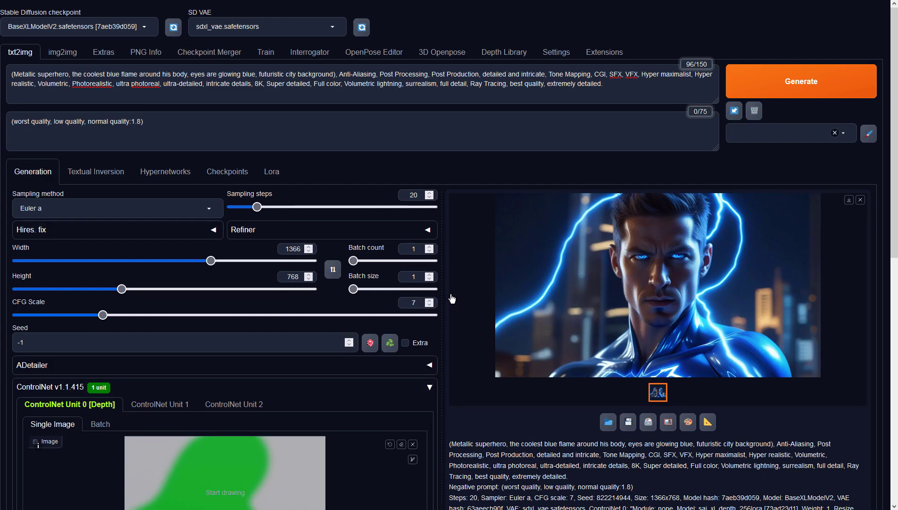
click(795, 77)
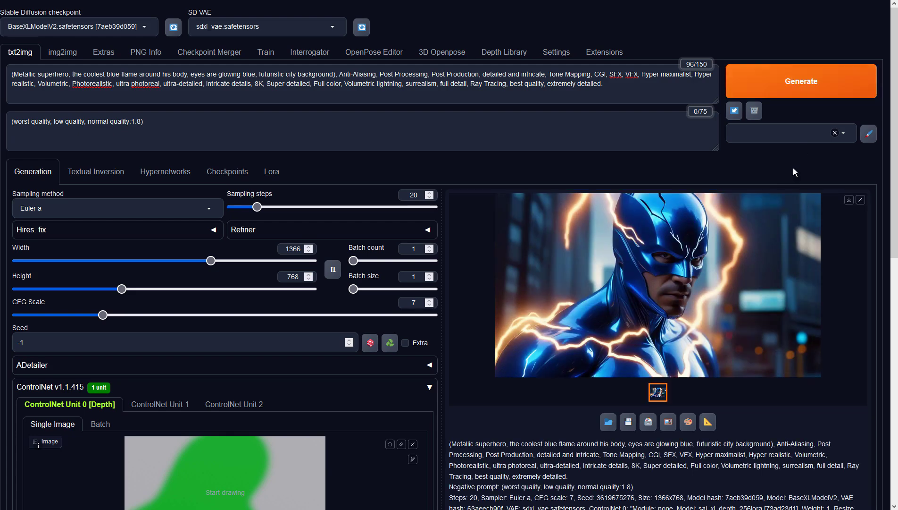
click(723, 254)
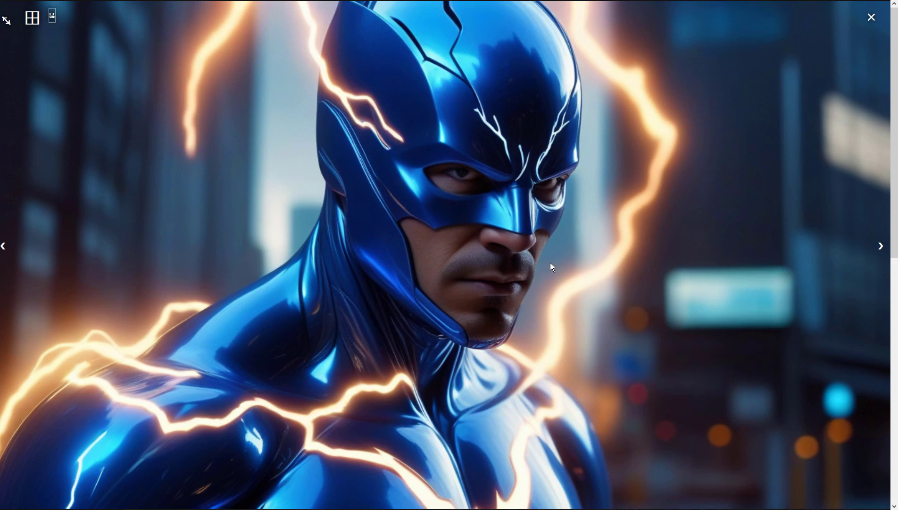
click(706, 228)
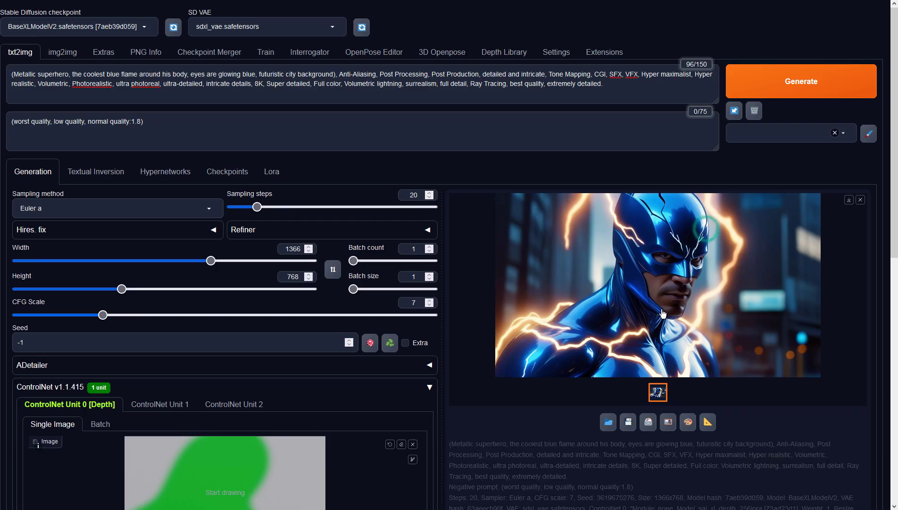
Send the newly generated masked superhero image to img2img
click(667, 420)
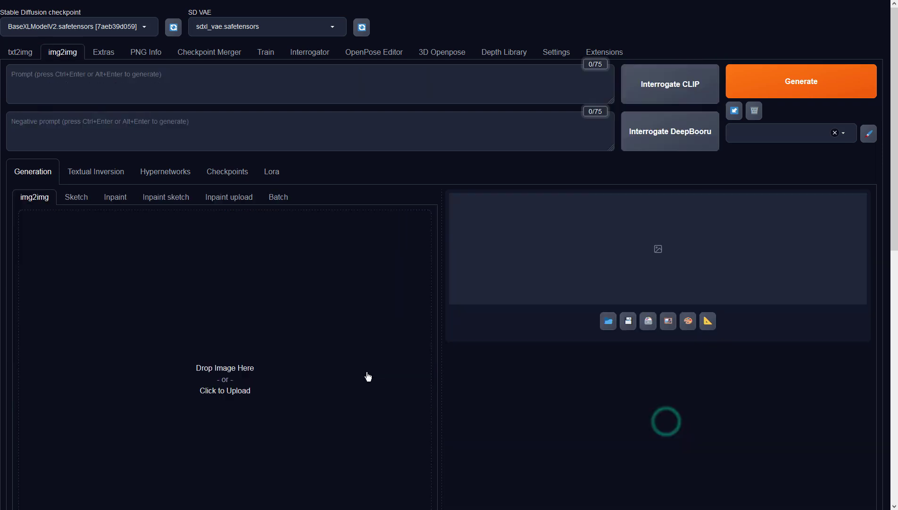
scroll(463, 310, down, 4)
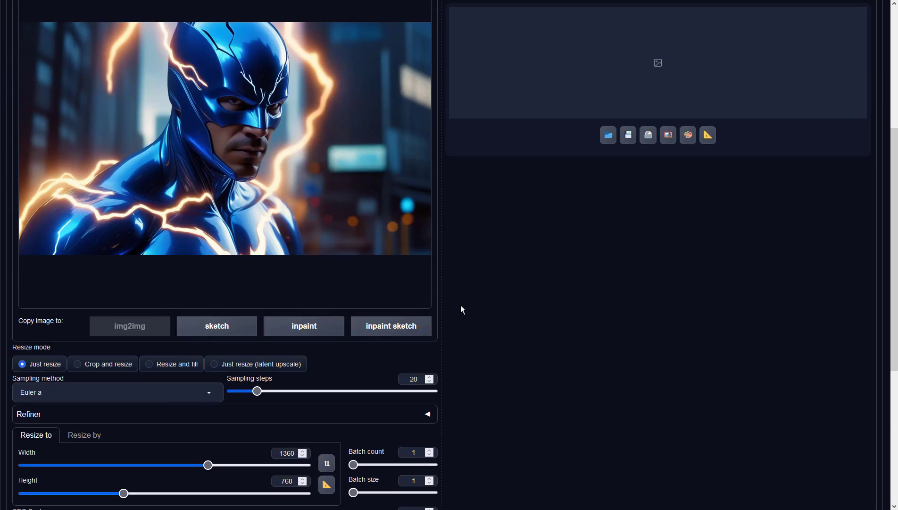
Set the img2img denoising strength to 0.9 and generate a new version of the masked superhero
scroll(461, 310, down, 4)
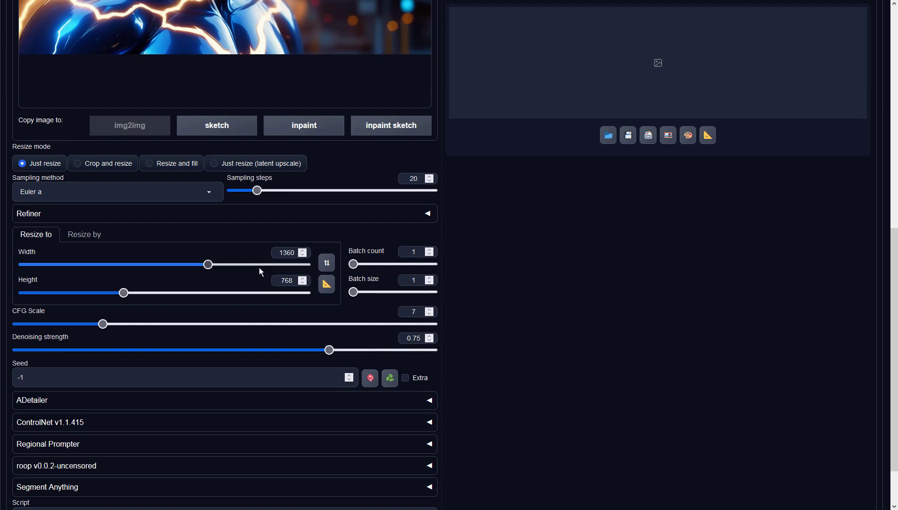
drag(329, 349, 391, 349)
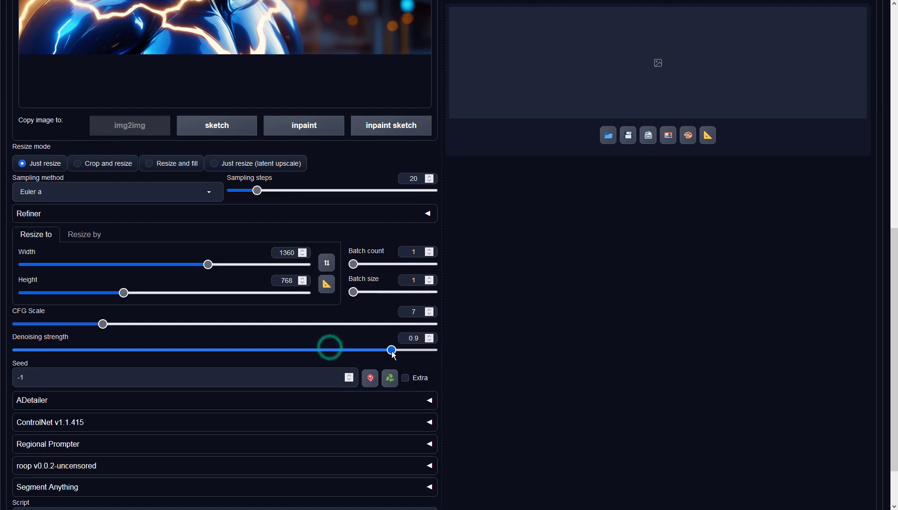
scroll(537, 309, up, 10)
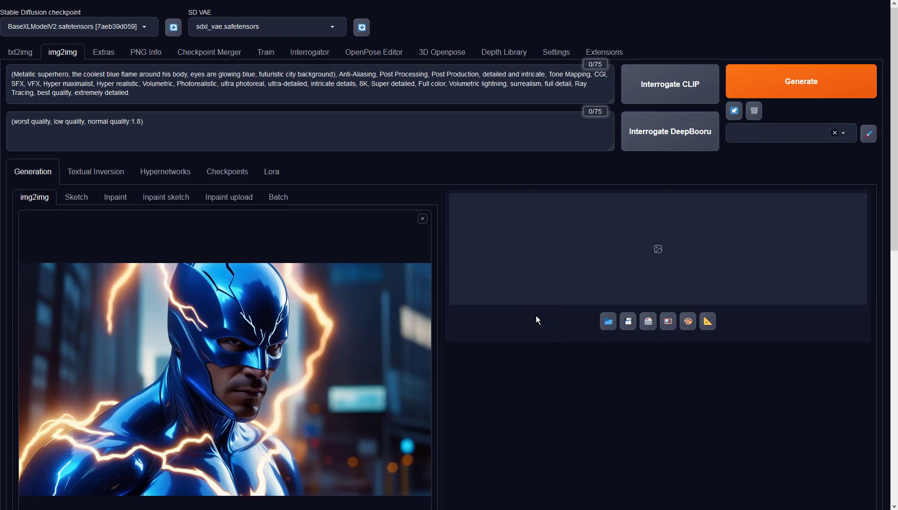
click(785, 92)
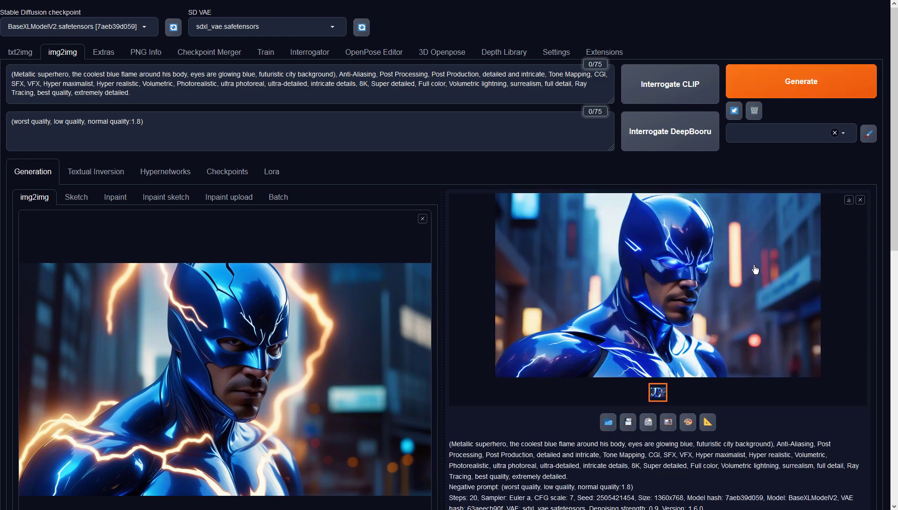
Inspect the generated glowing-eyed superhero at full size and send it back to img2img as the new source image
click(755, 264)
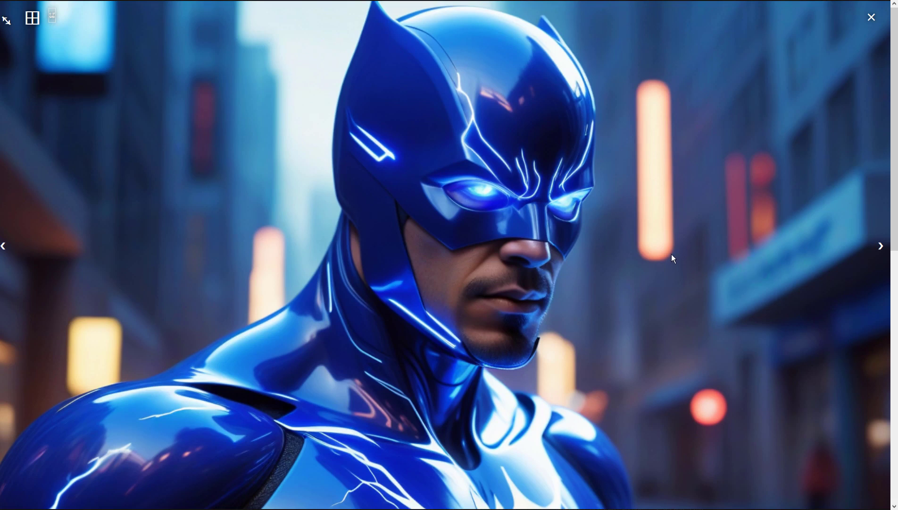
click(621, 242)
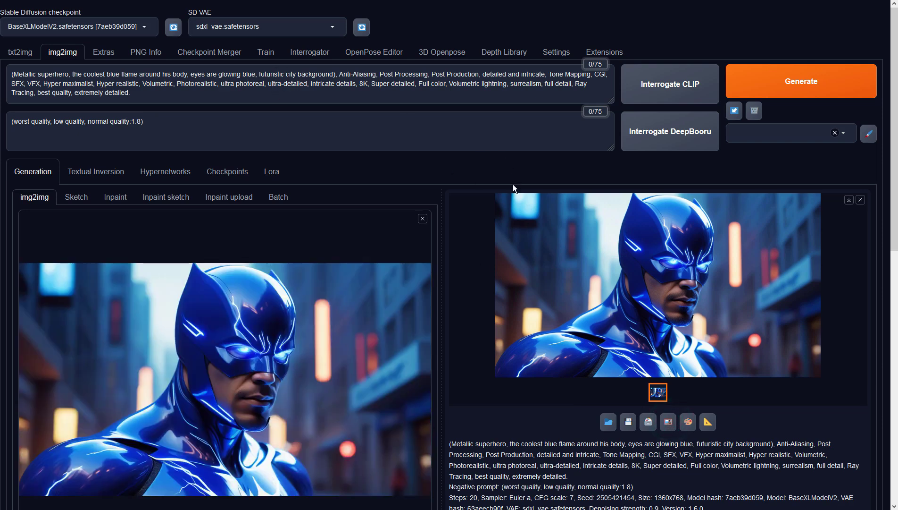
Set the sampling method to DPM++ 3M SDE Karras and the sampling steps to 40
scroll(514, 280, down, 4)
scroll(514, 279, down, 5)
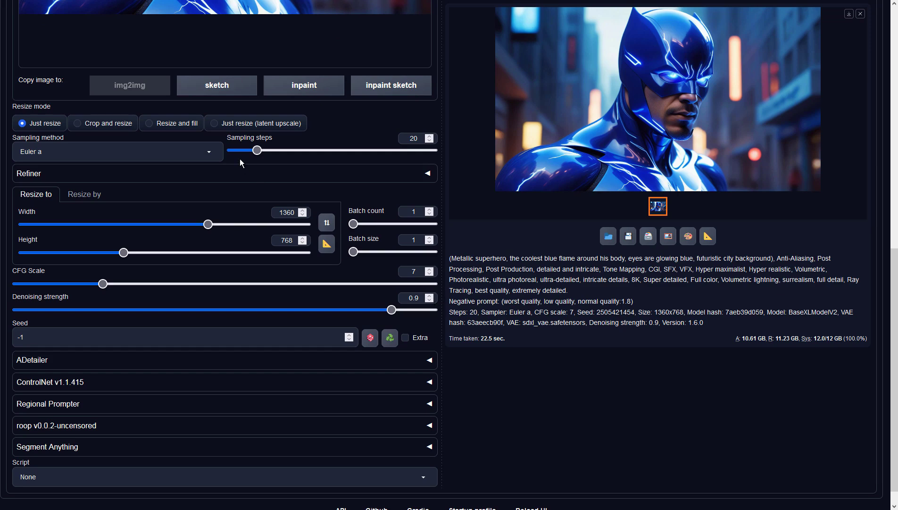
click(212, 150)
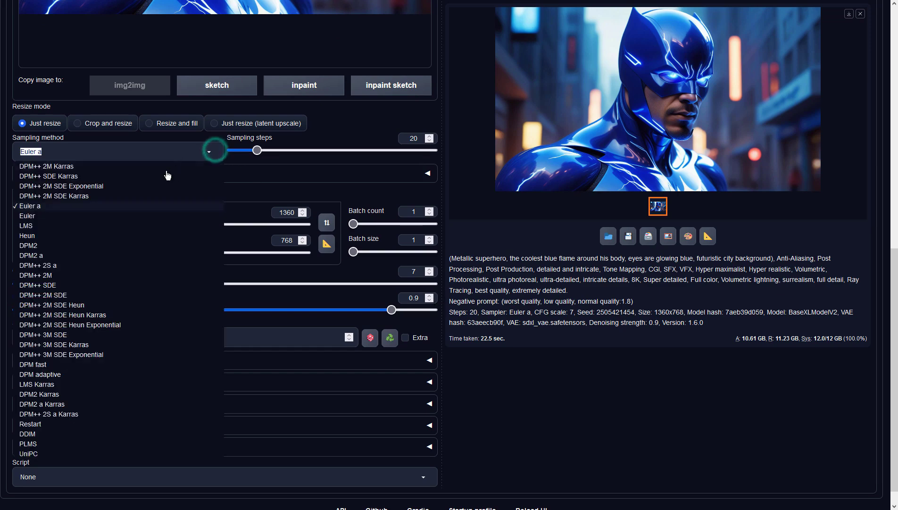
click(113, 345)
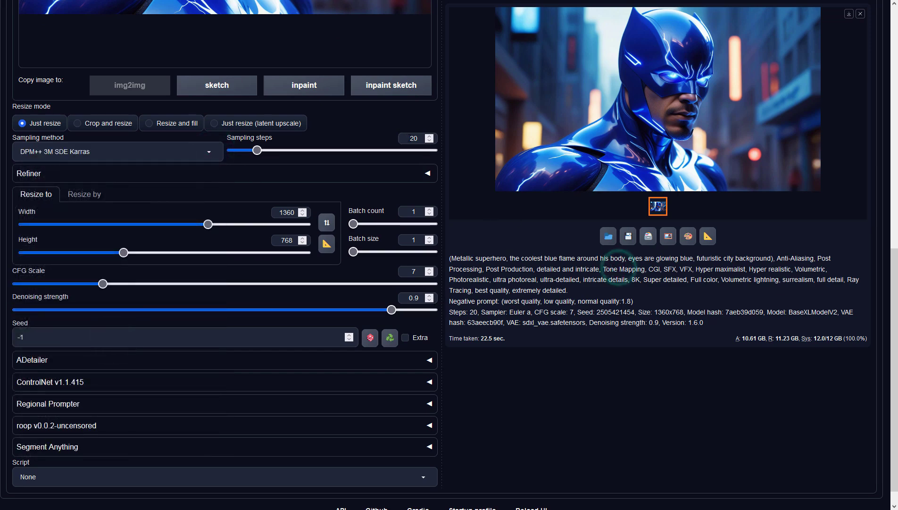
double_click(411, 138)
text(40)
Generate the superhero image with the new sampler settings and inspect the result at full size
scroll(531, 270, up, 8)
scroll(535, 273, up, 2)
click(769, 82)
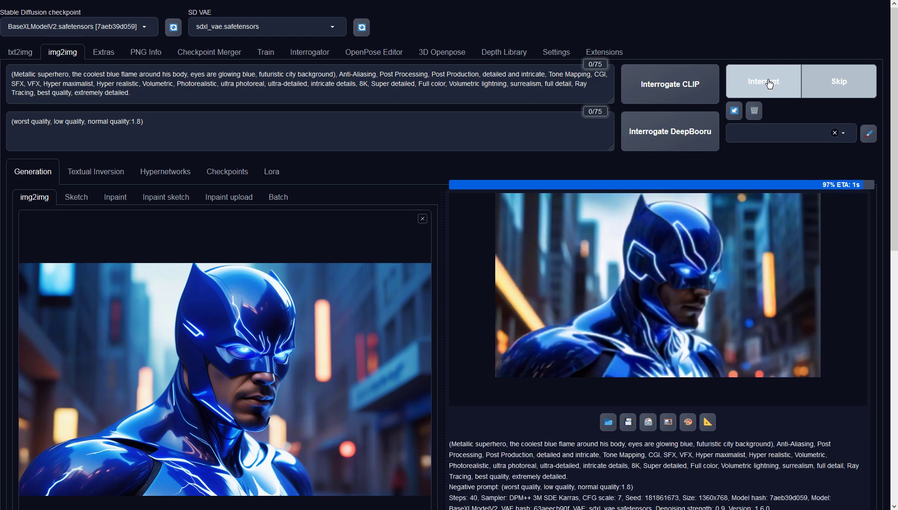
click(735, 261)
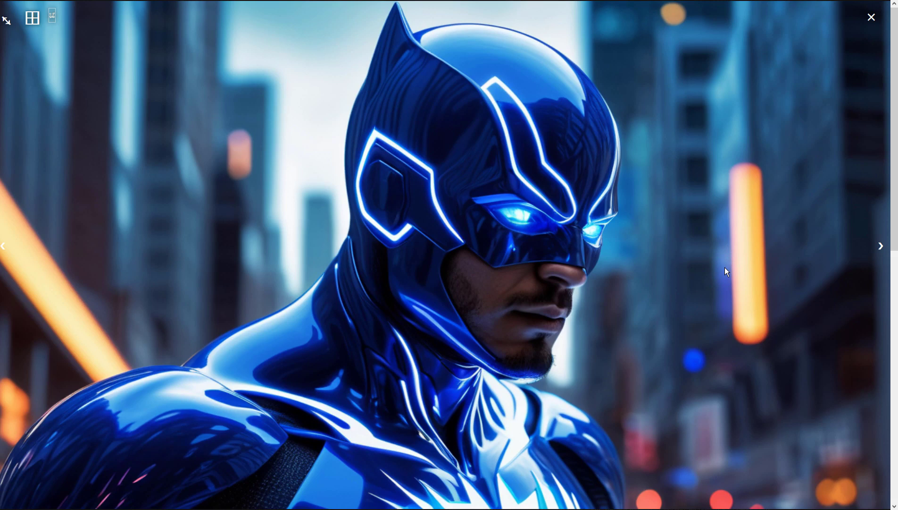
click(725, 267)
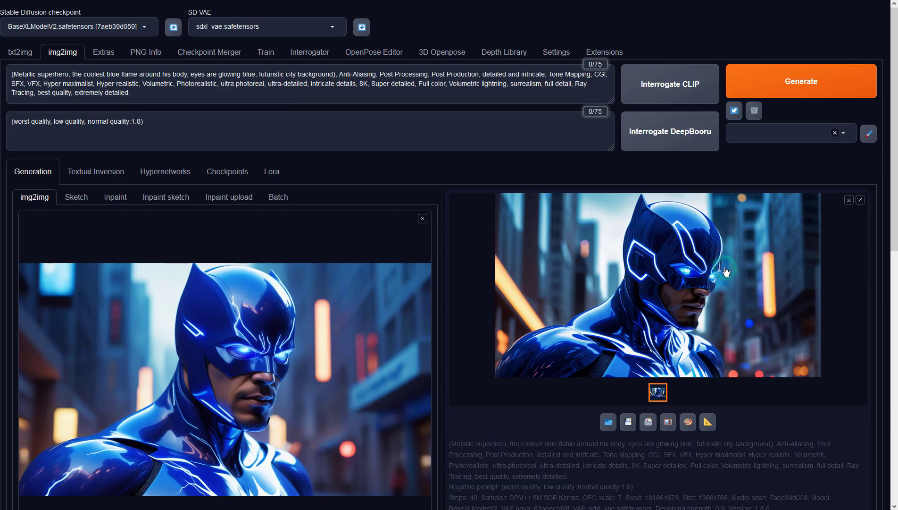
Generate another variation using the latest result as the img2img source, and inspect it at full size
click(668, 421)
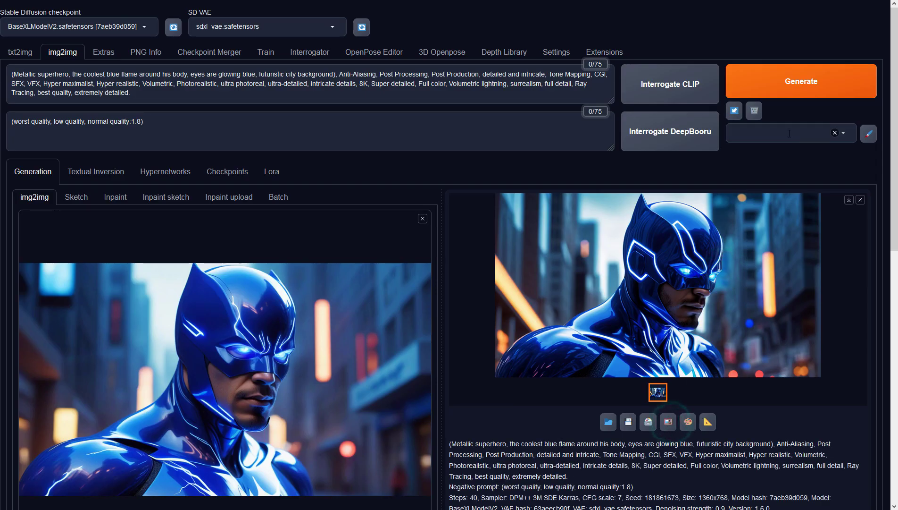
click(773, 92)
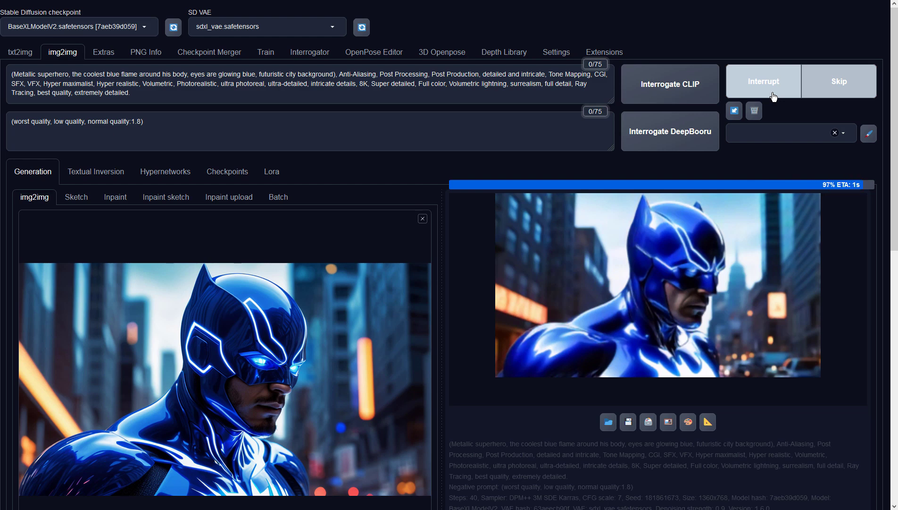
click(744, 259)
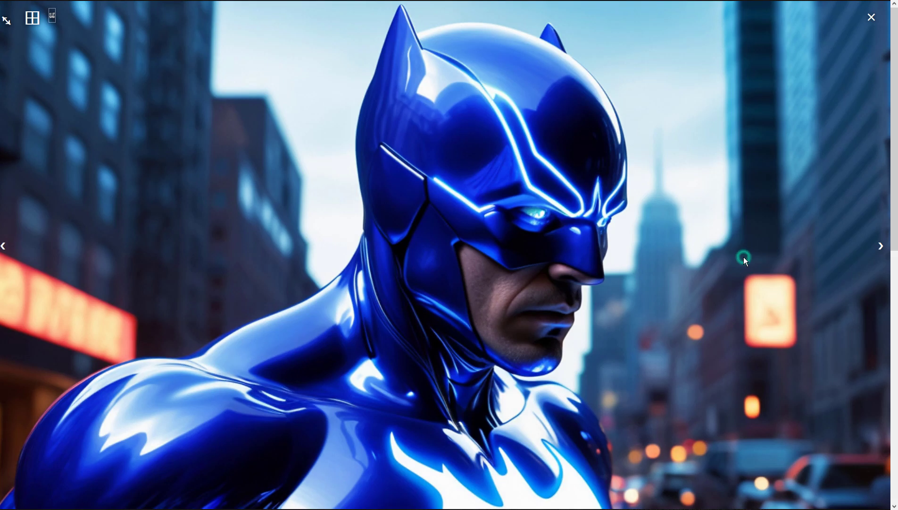